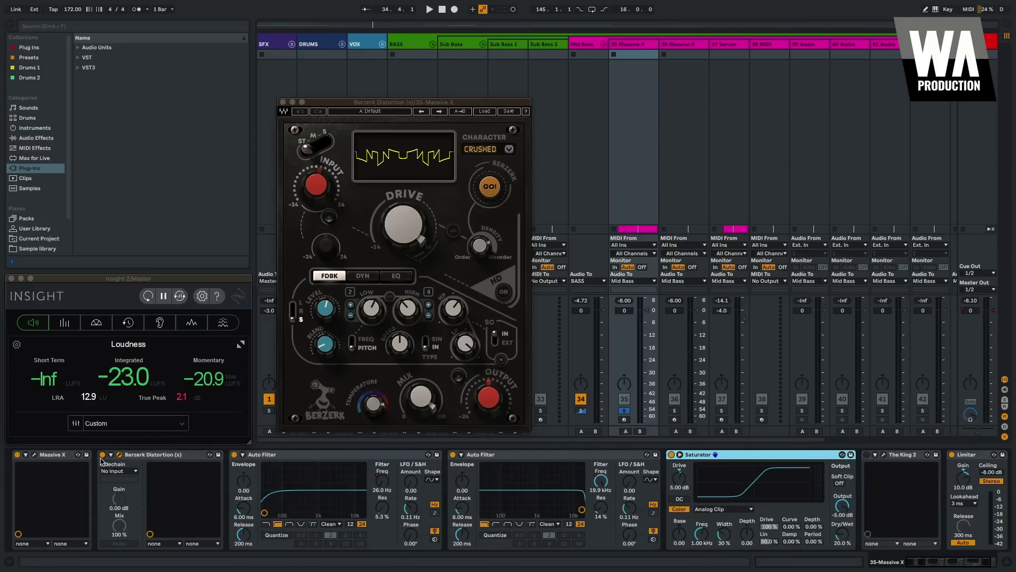
Audition the Massive X bass with Berzerk Distortion, Saturator and Limiter bypassed, and switch Berzerk Distortion back on
key(space)
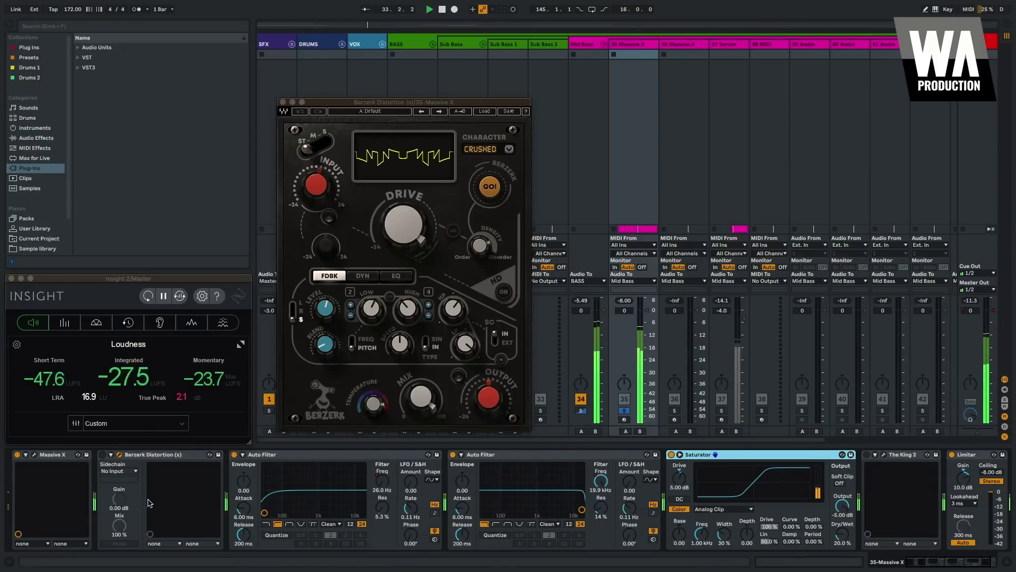
click(673, 454)
click(952, 454)
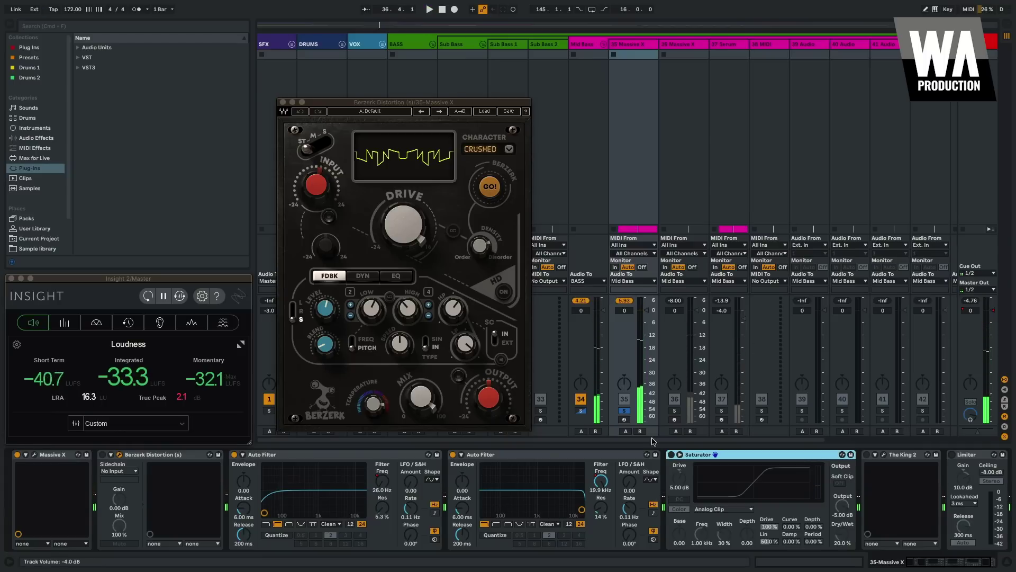
click(103, 454)
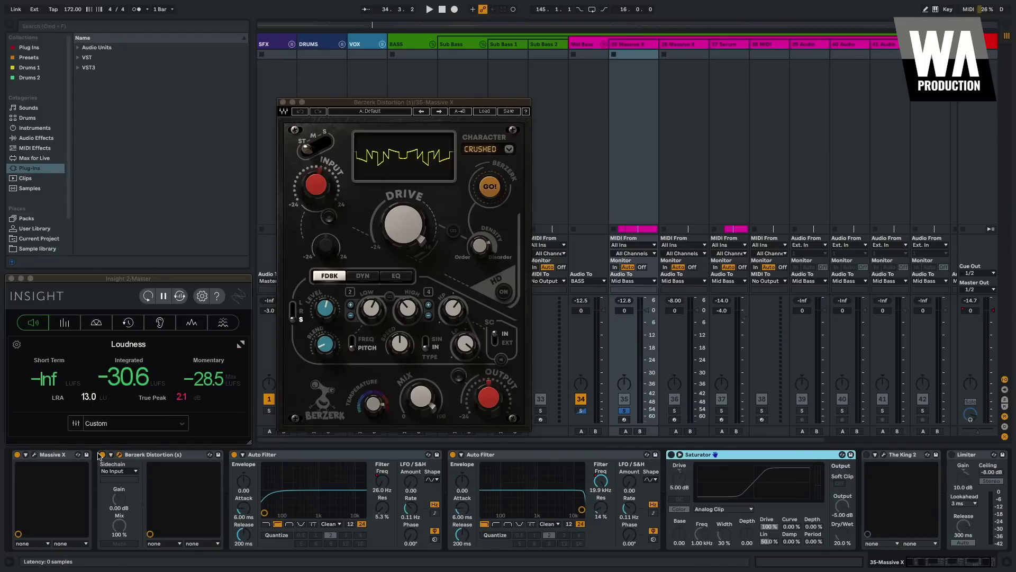
Play the bass with Berzerk Distortion bypassed, try lowering the Massive X track volume to about -18.2 dB, and re-enable Berzerk
key(space)
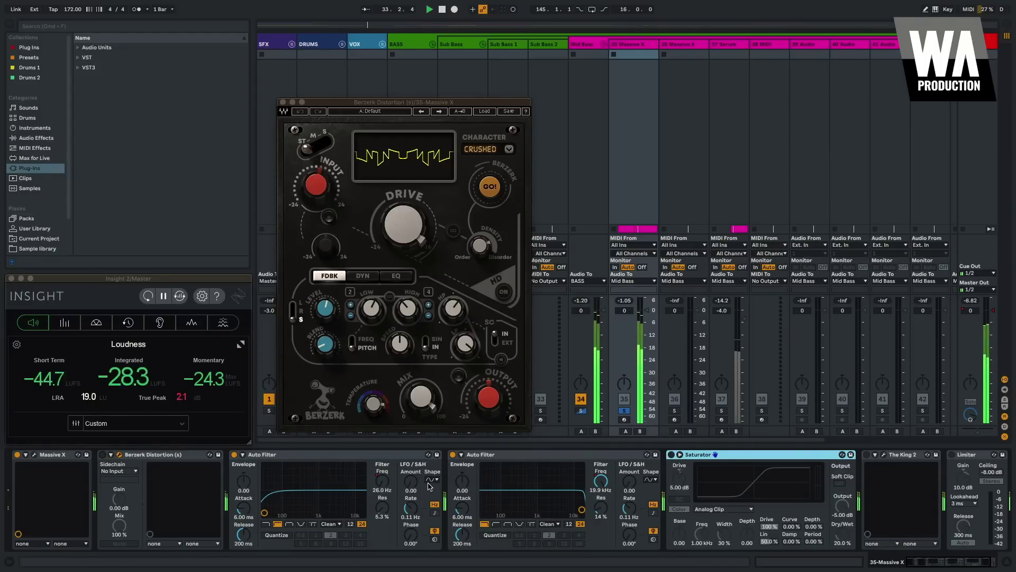
drag(646, 321, 647, 348)
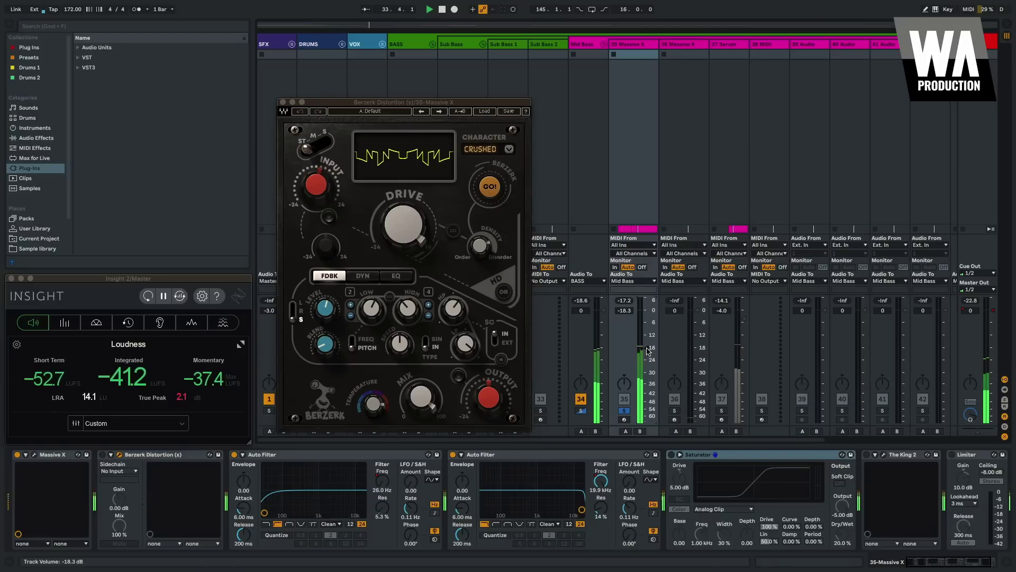
key(space)
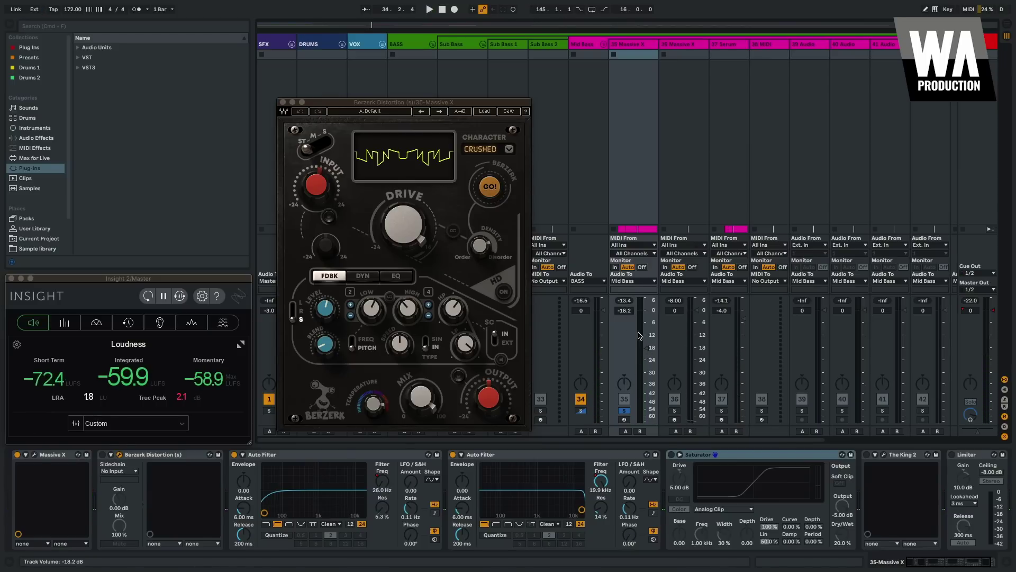
click(103, 455)
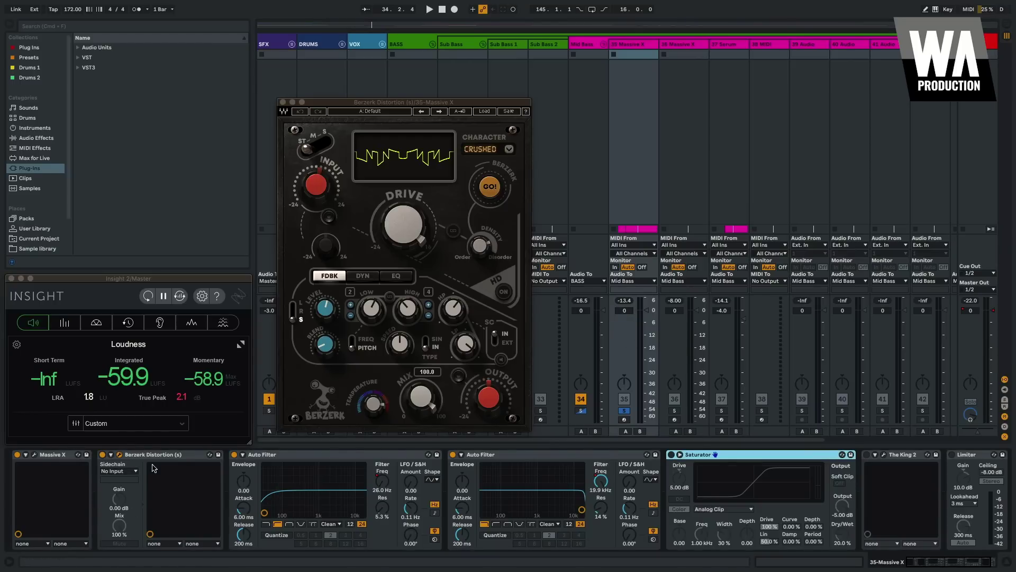
Compare the Massive X bass during playback with the Limiter and Saturator switched on and off, leaving both active
key(space)
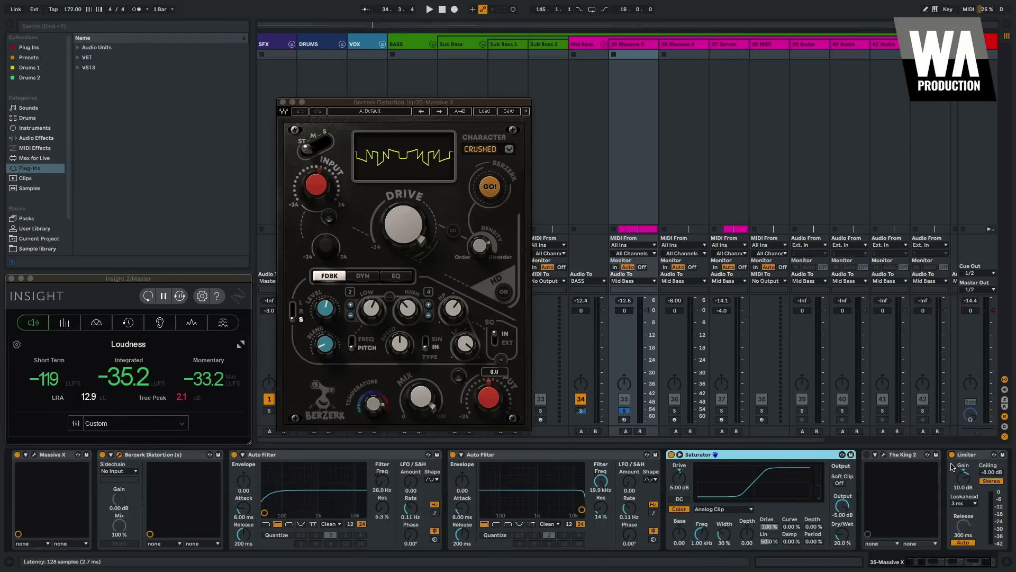
key(space)
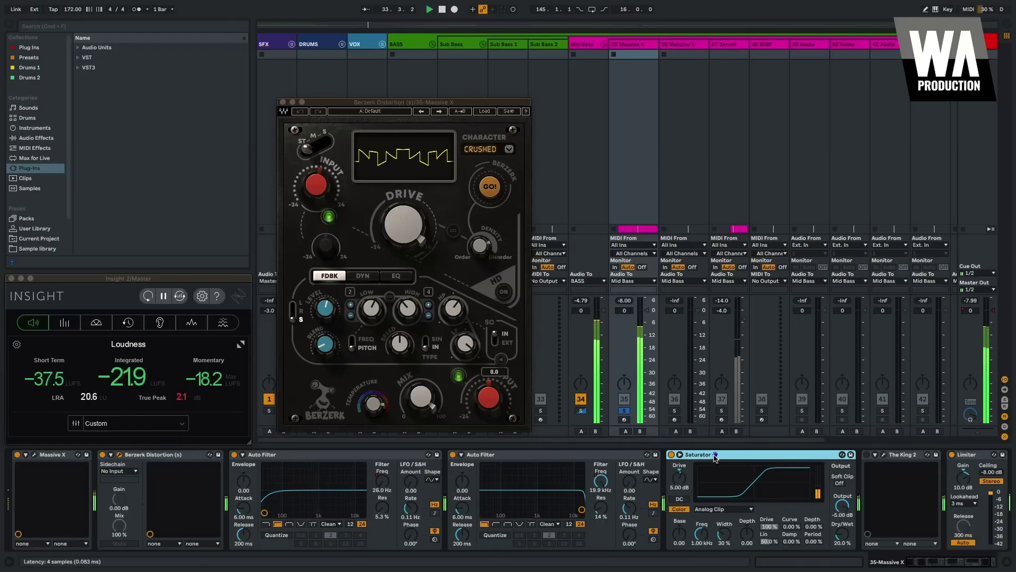
click(953, 454)
click(952, 455)
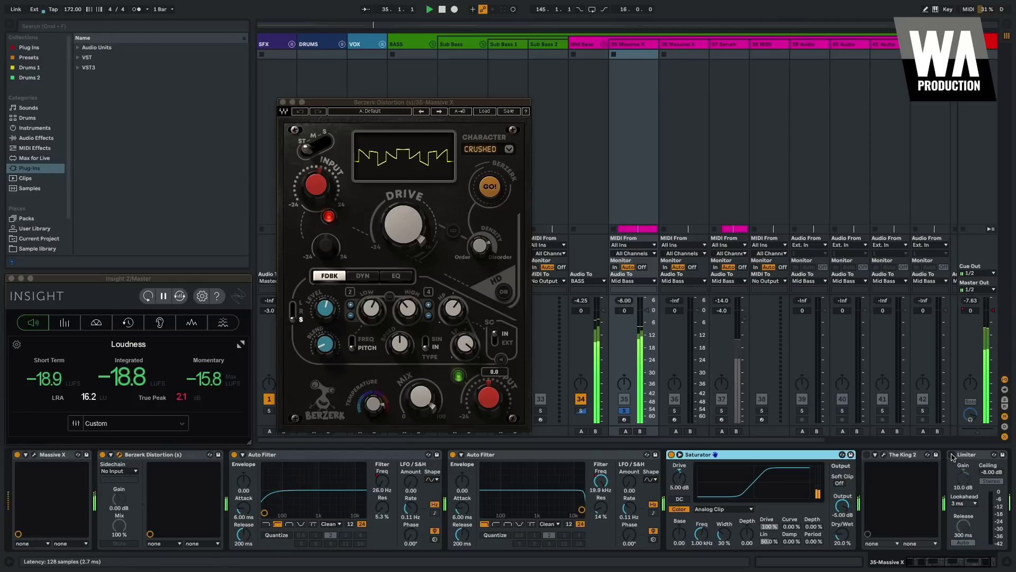
click(672, 455)
click(953, 455)
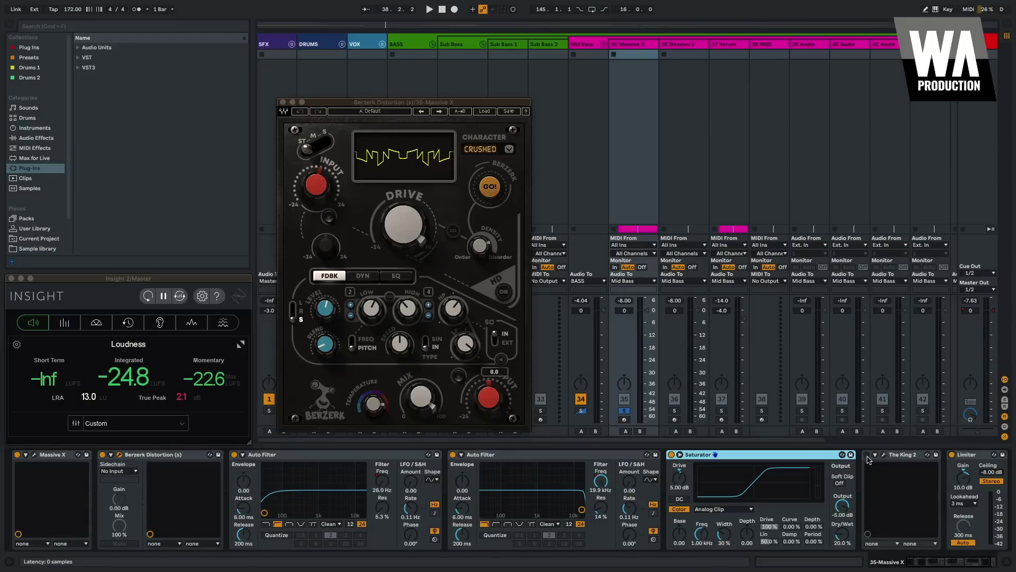
Show The King 2 on the Massive X track and compare the bass during playback with it bypassed and enabled
click(885, 456)
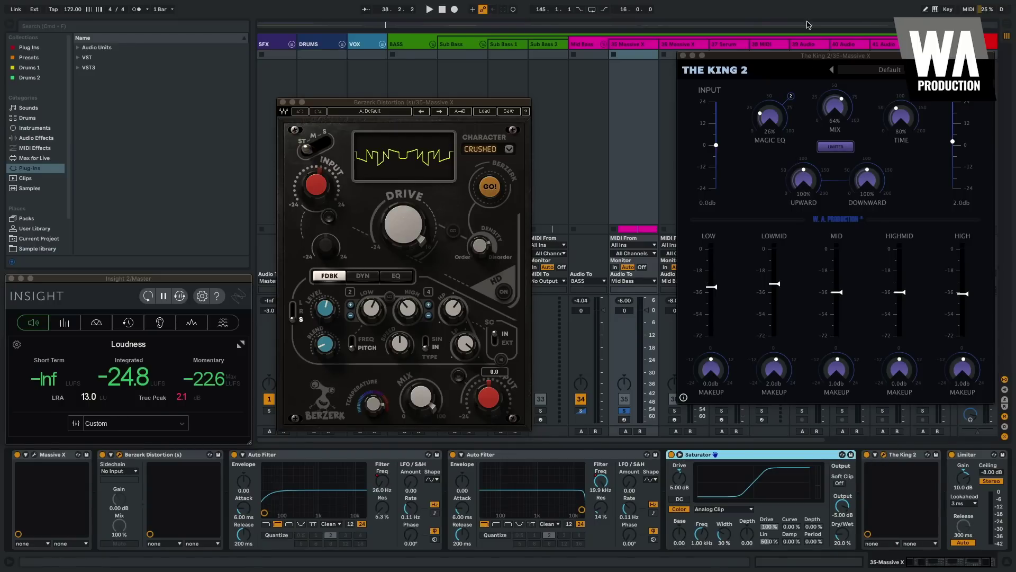
drag(810, 56, 535, 84)
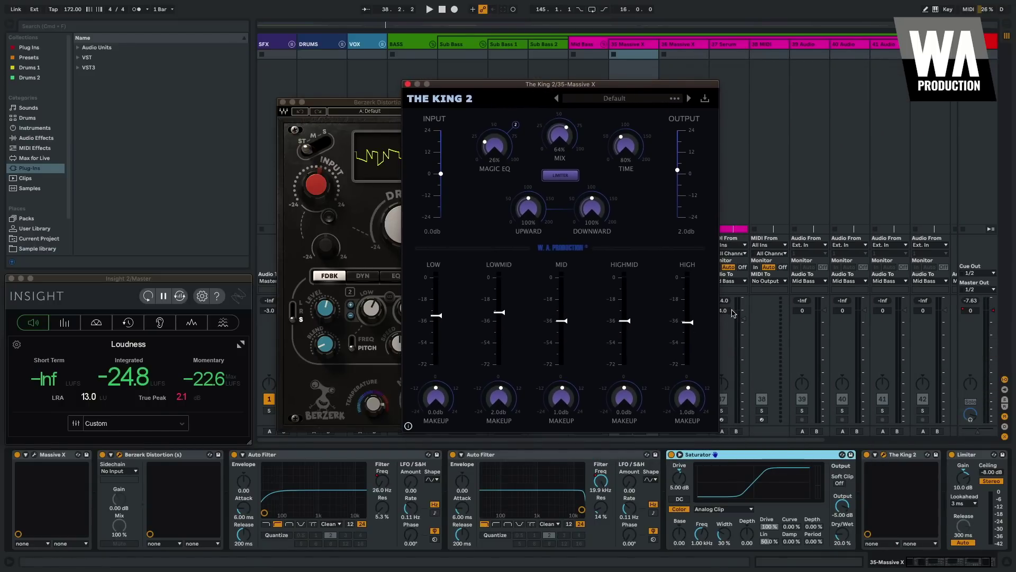
key(space)
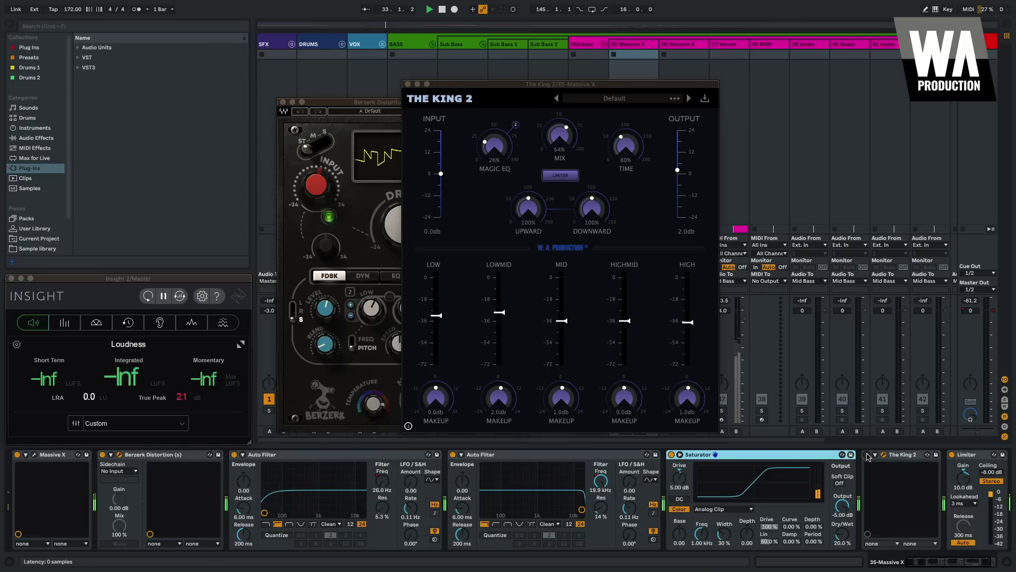
click(867, 455)
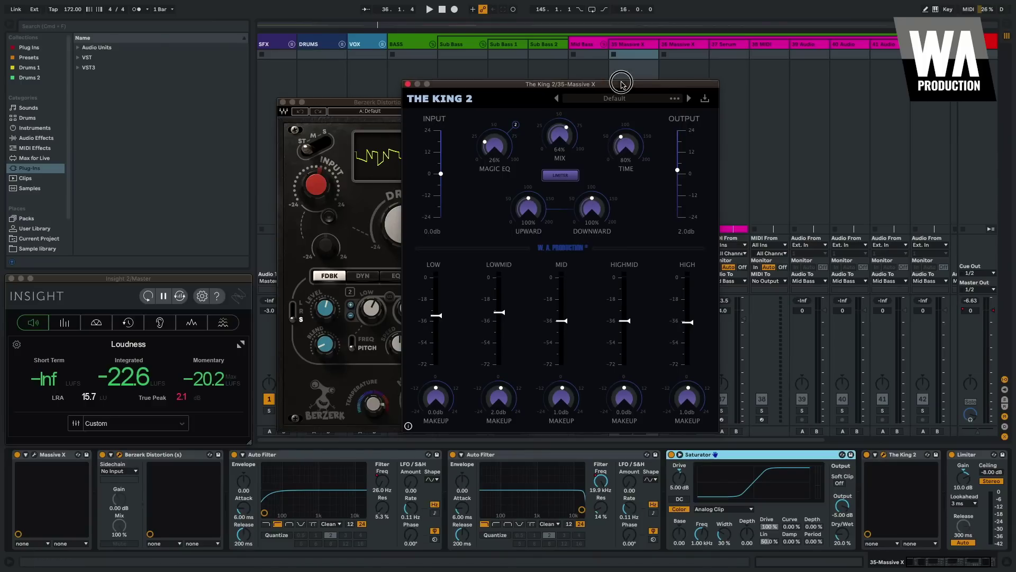
Move The King 2 window clear of the mixer and adjust its High band threshold during playback
drag(621, 84, 613, 118)
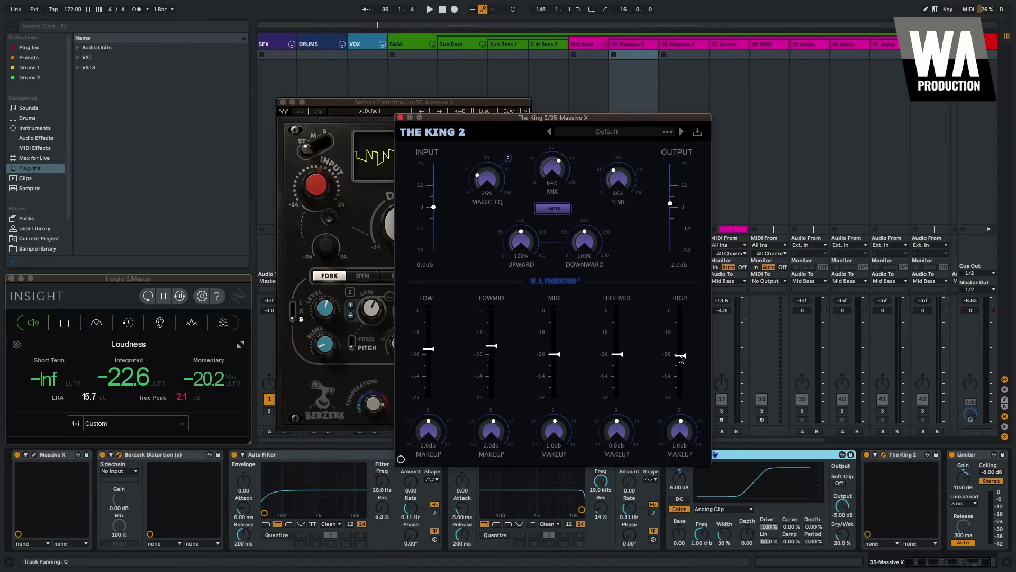
key(space)
mouse_move(680, 357)
mouse_down()
mouse_move(682, 326)
mouse_move(686, 364)
mouse_up()
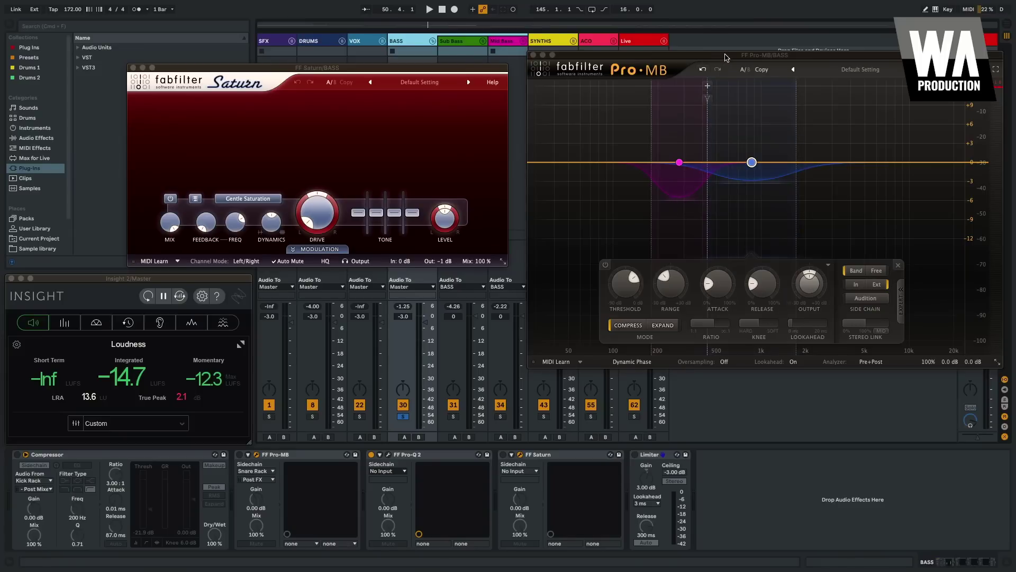
Play the BASS group and switch on its Kick Rack sidechain Compressor and the FF Pro-MB
drag(726, 57, 690, 66)
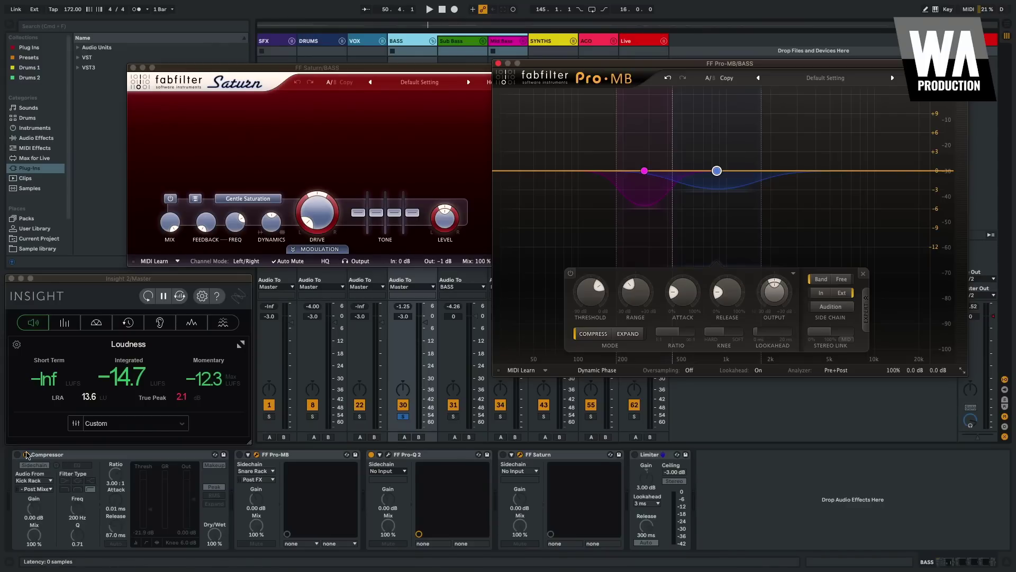
click(26, 455)
key(space)
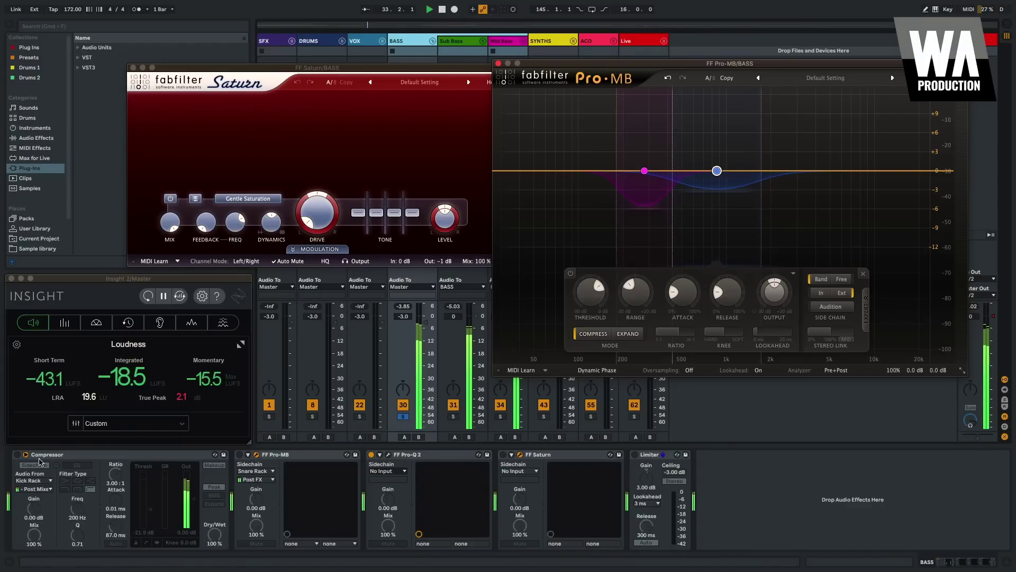
click(238, 454)
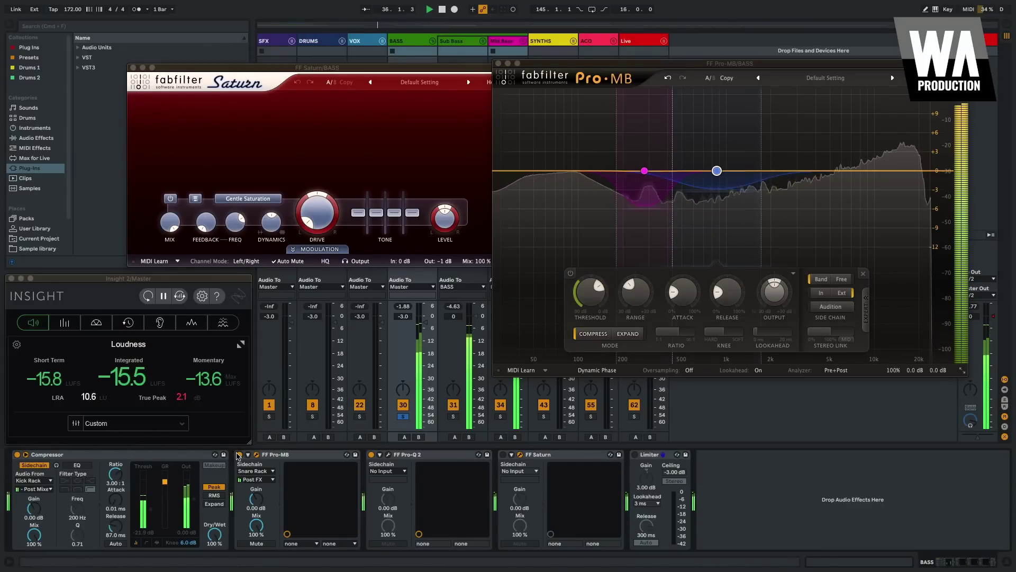
key(space)
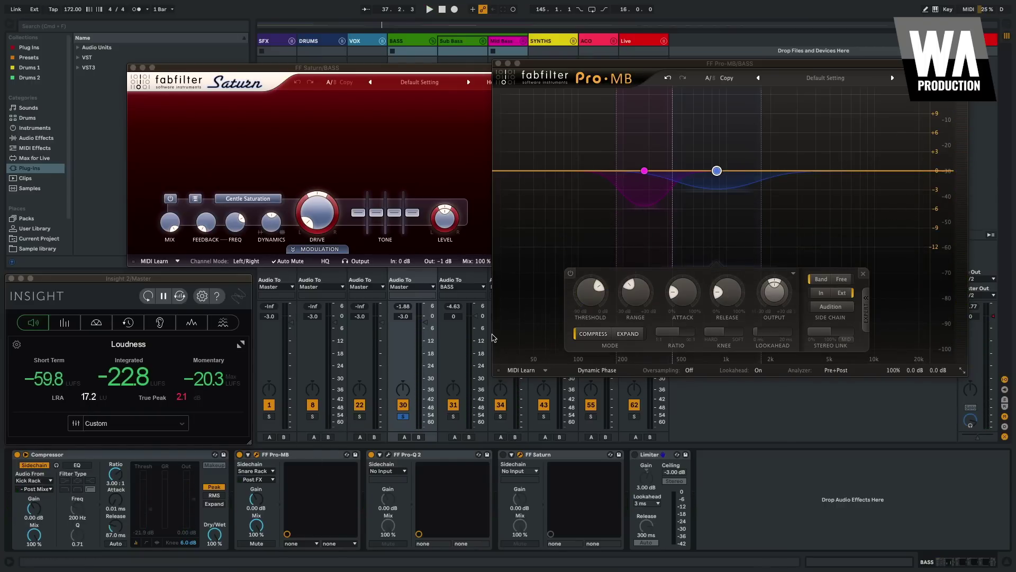
Shift the Pro-MB window aside, solo the DRUMS group alongside BASS, and start playback
mouse_move(705, 119)
drag(735, 65, 728, 74)
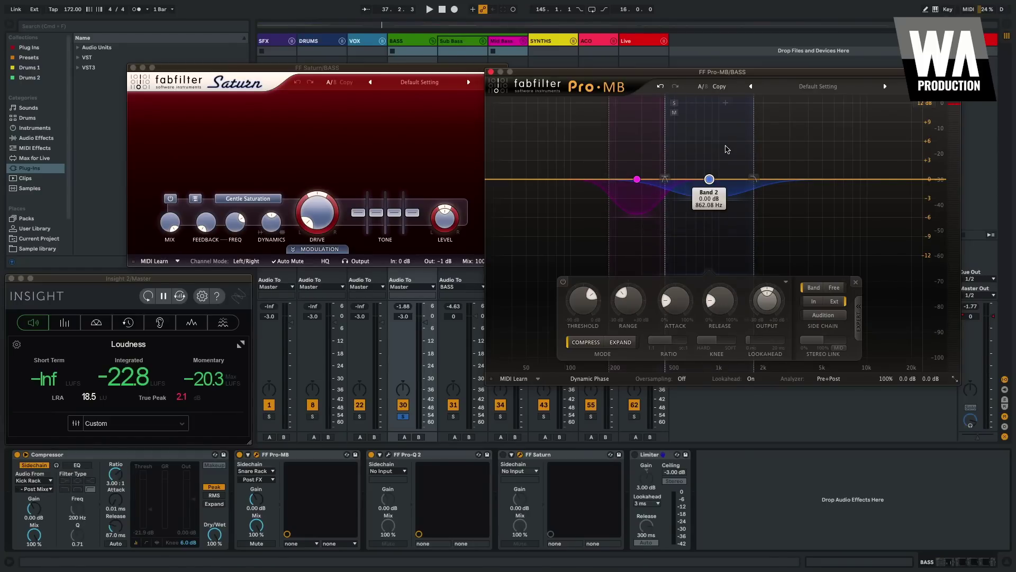
click(313, 416)
key(space)
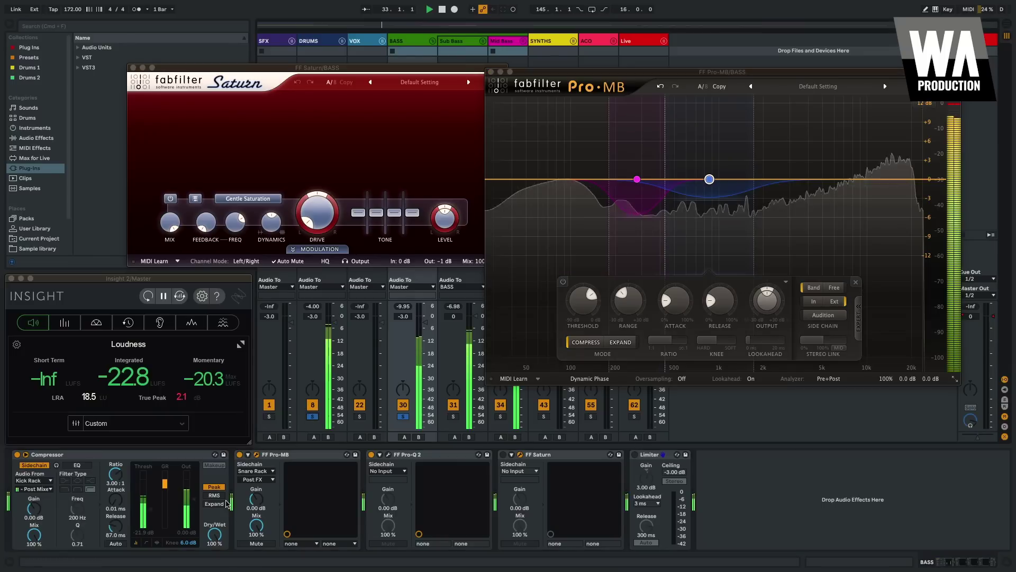
Compare the bass against the drums with the sidechain Compressor and FF Pro-MB switched on and off
click(16, 454)
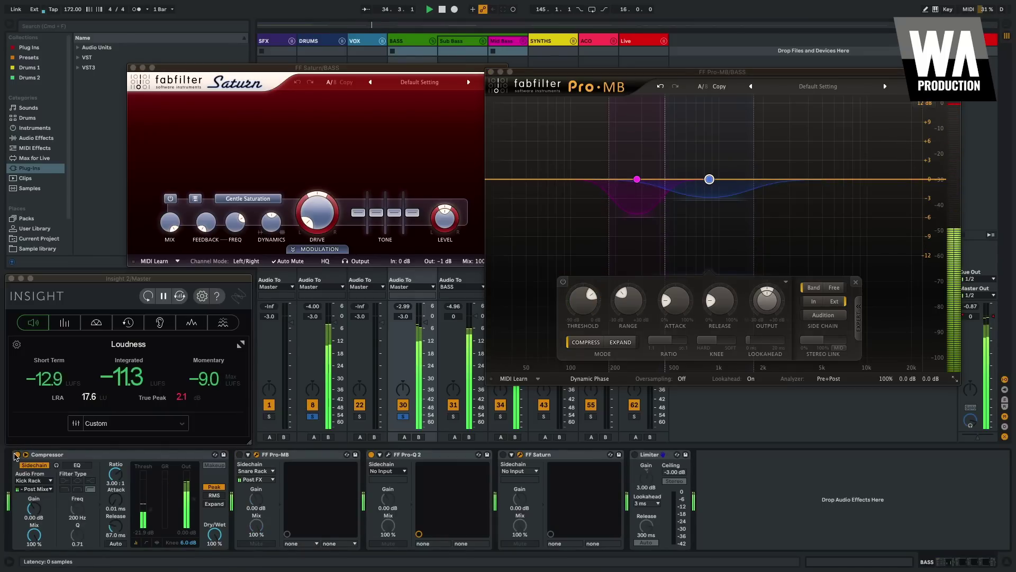
click(16, 455)
click(239, 455)
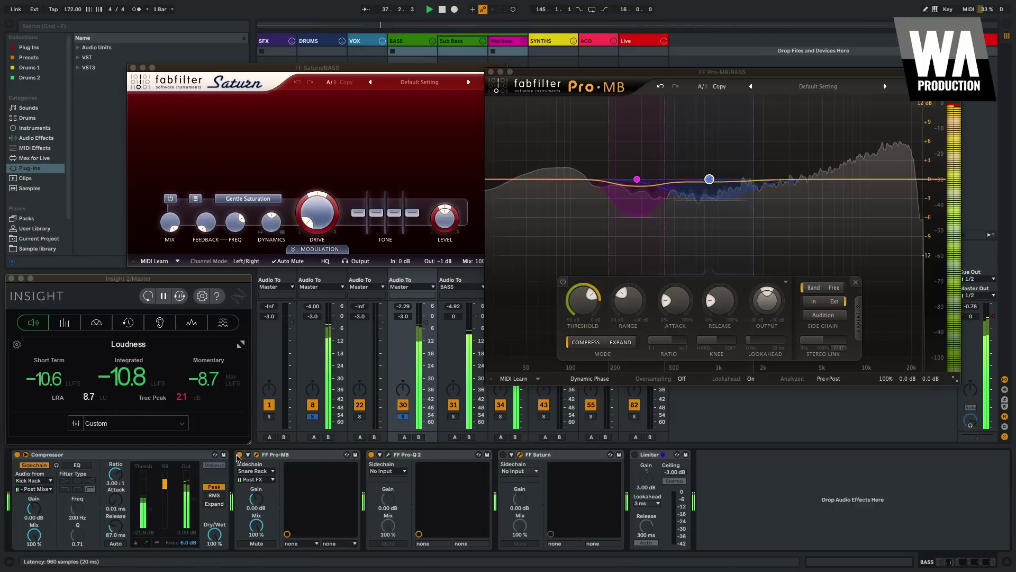
click(240, 455)
click(16, 455)
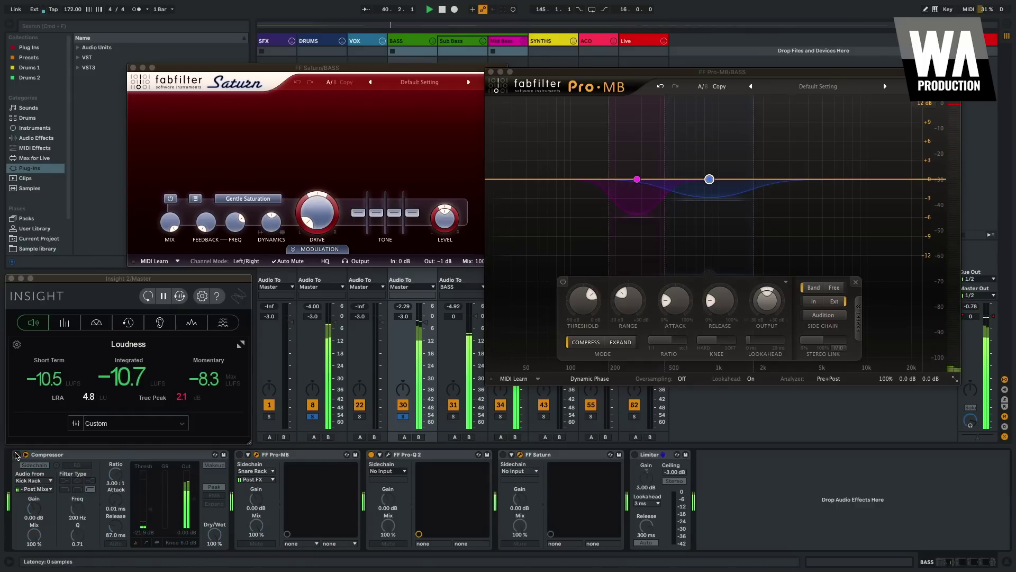